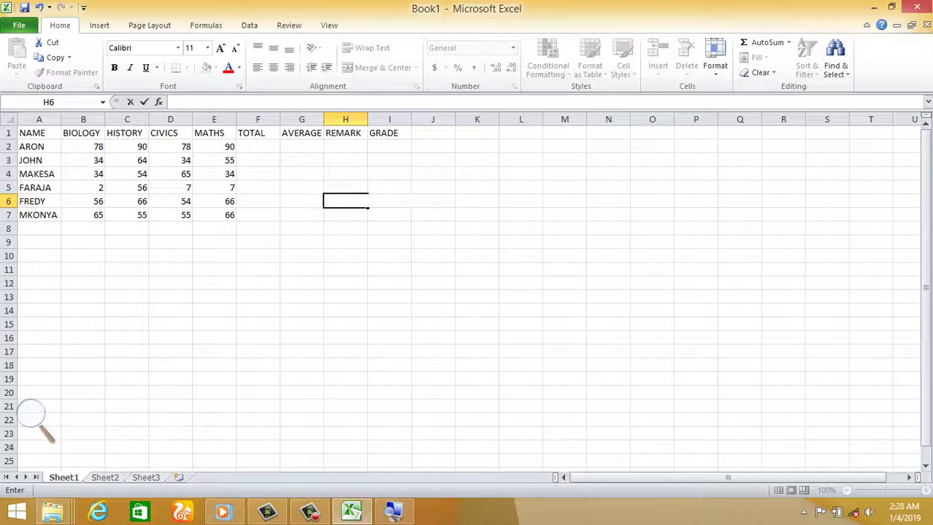
- Make the header row 1 bold and give it a yellow fill
left_click(9, 133)
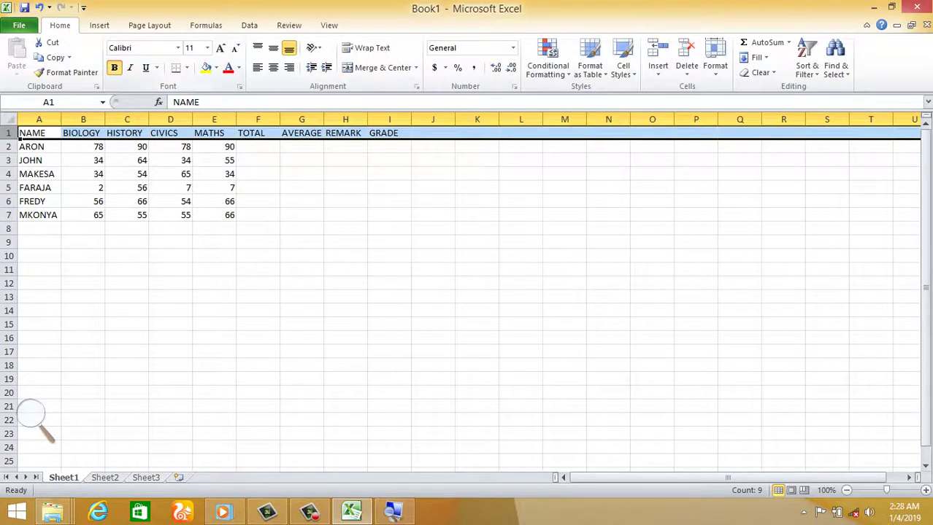
left_click(114, 67)
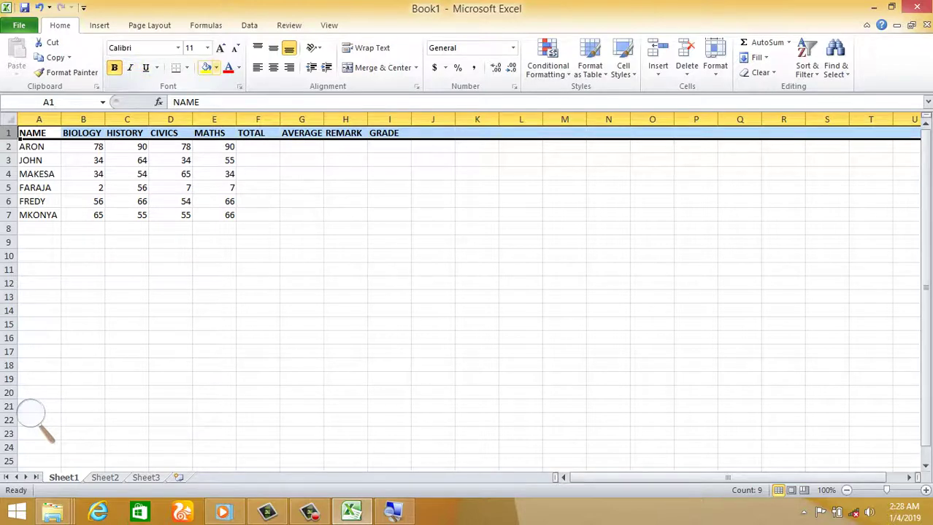
left_click(206, 68)
left_click(257, 201)
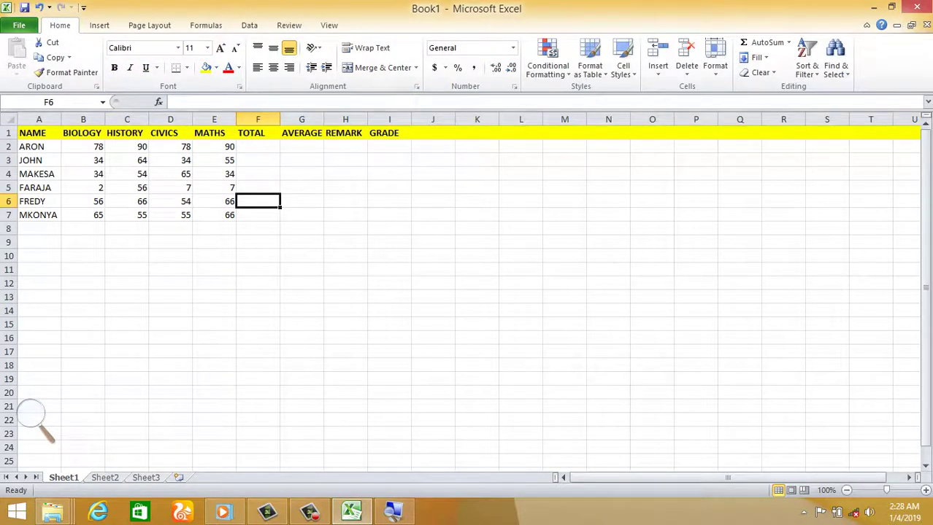
- Color the TOTAL, AVERAGE, REMARK and GRADE headers in F1 through I1 red
left_click(258, 133)
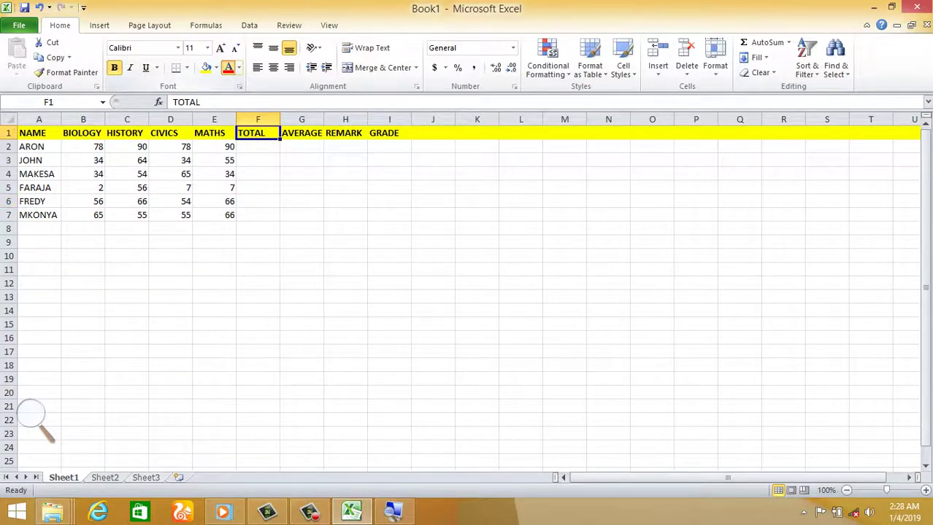
left_click(228, 67)
left_click(302, 133)
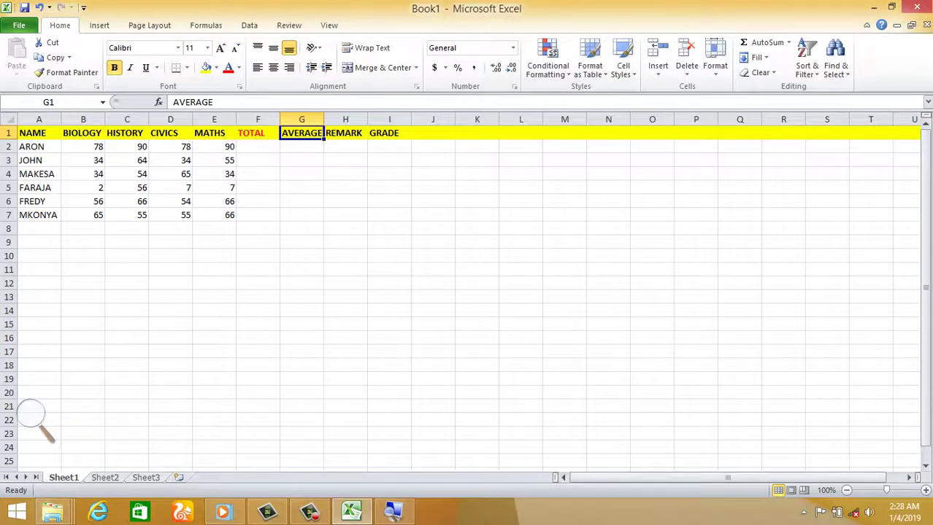
left_click(227, 68)
left_click(345, 133)
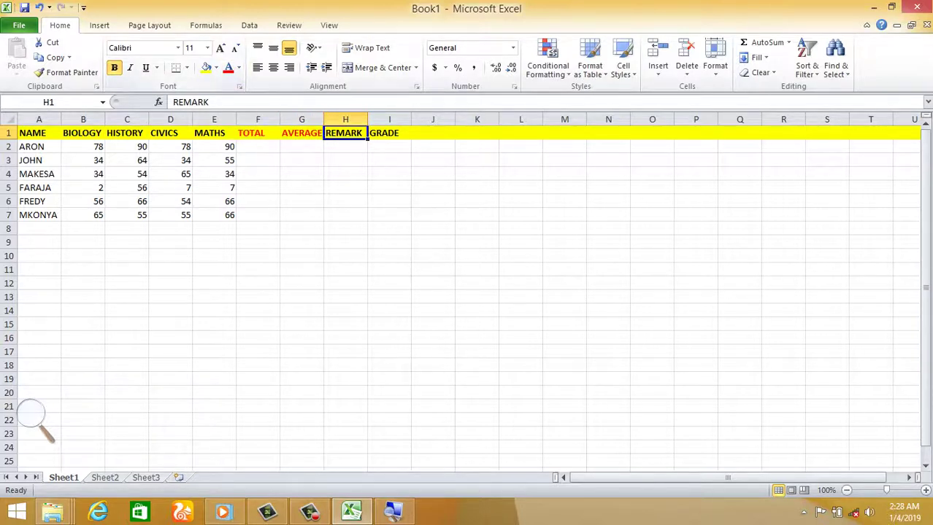
left_click(228, 67)
left_click(389, 133)
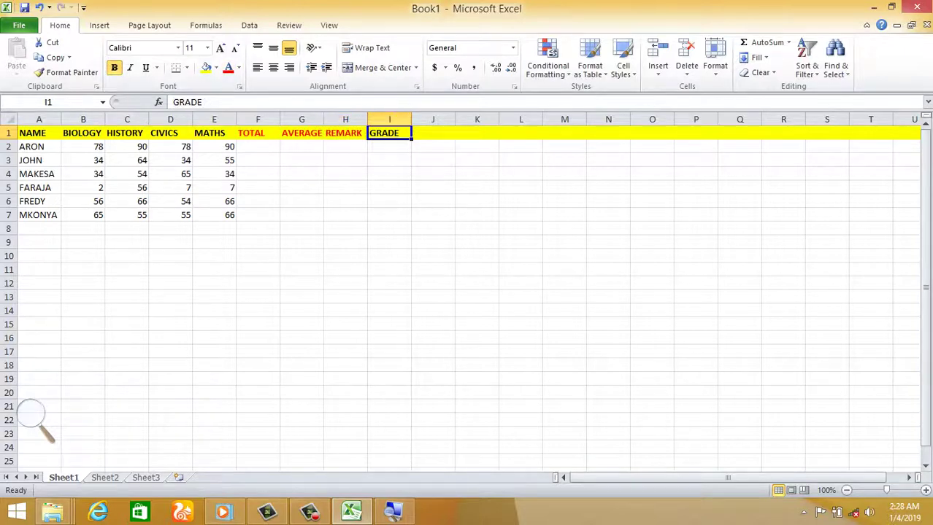
left_click(228, 67)
- Switch to Magnifier and enlarge the screen view to 200%
left_click(32, 417)
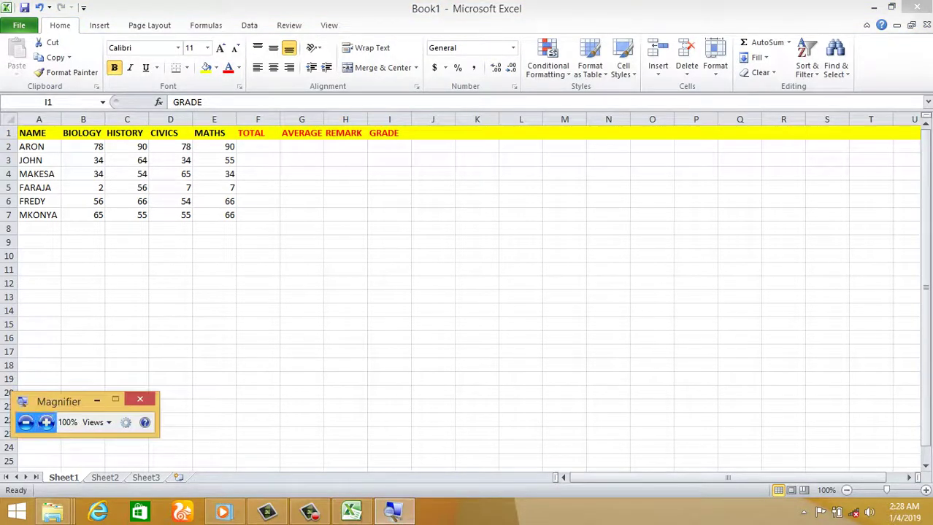
left_click(46, 422)
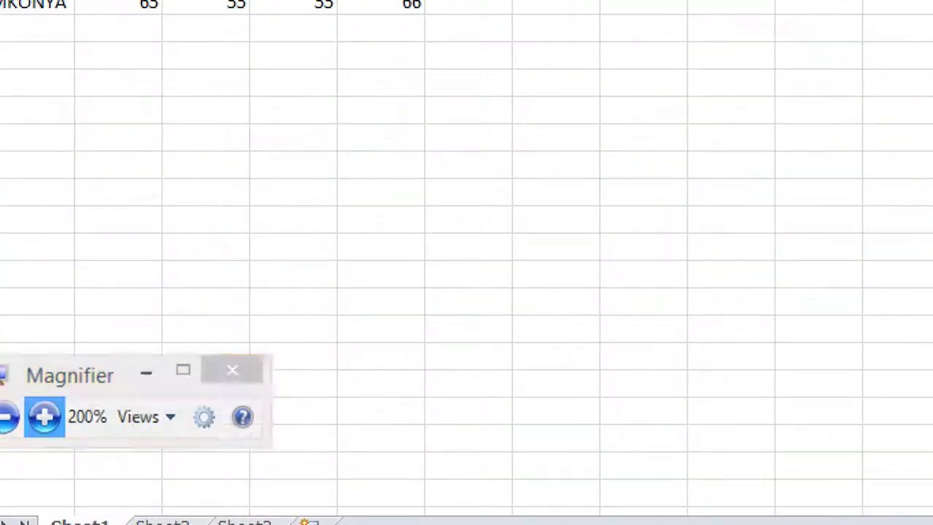
left_click(232, 371)
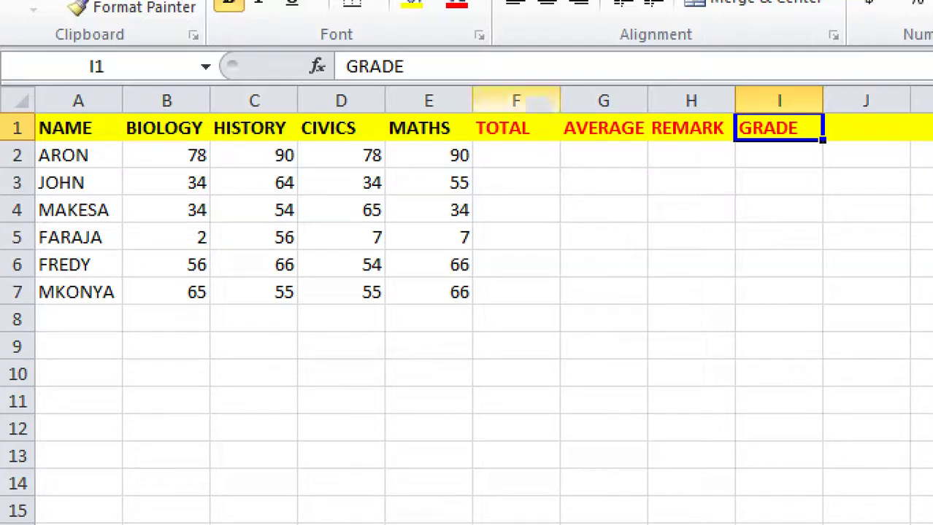
- Enter =SUM(B2:E2) in F2 to total the four subjects and fill the formula down to F7
left_click(516, 154)
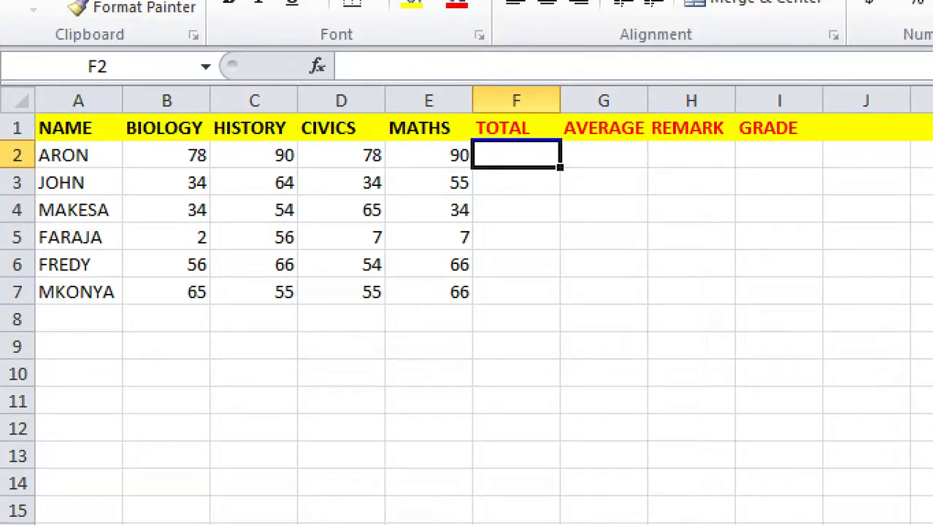
type("=SUM")
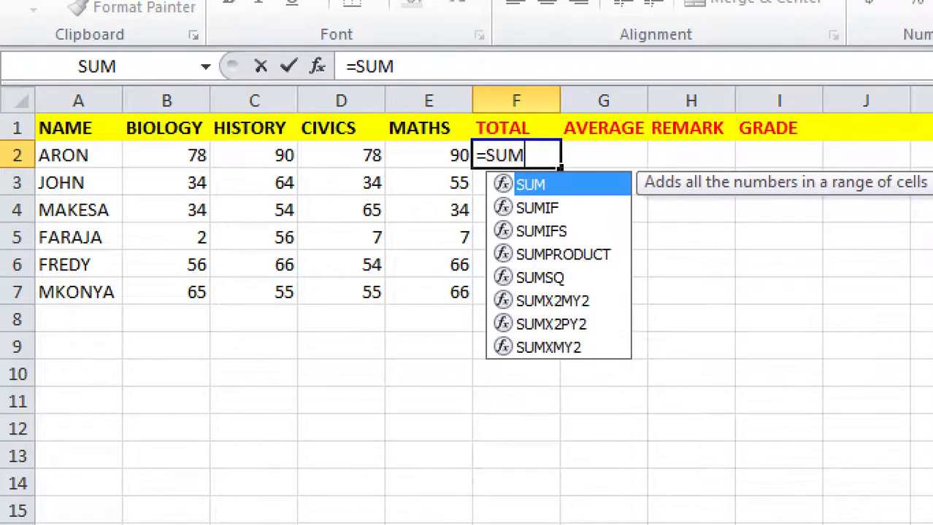
type("(")
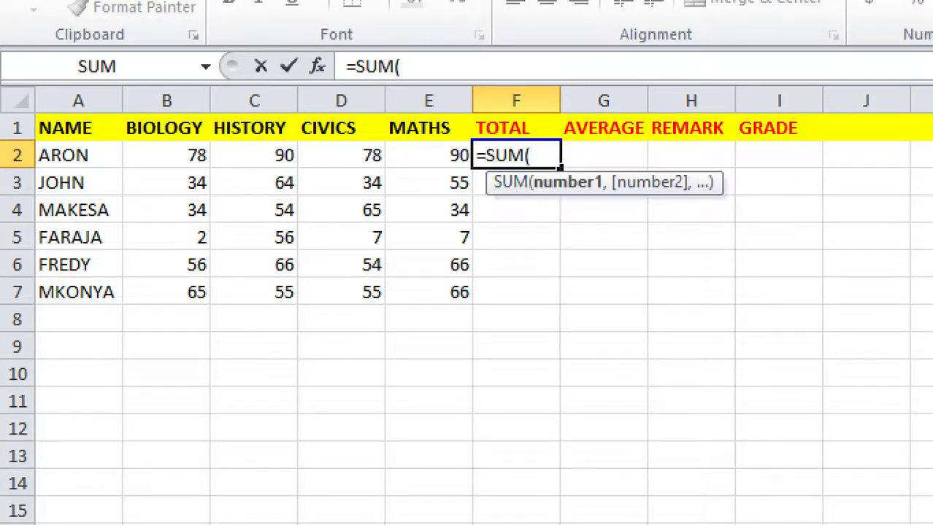
left_click_drag(166, 155, 445, 162)
key("Return")
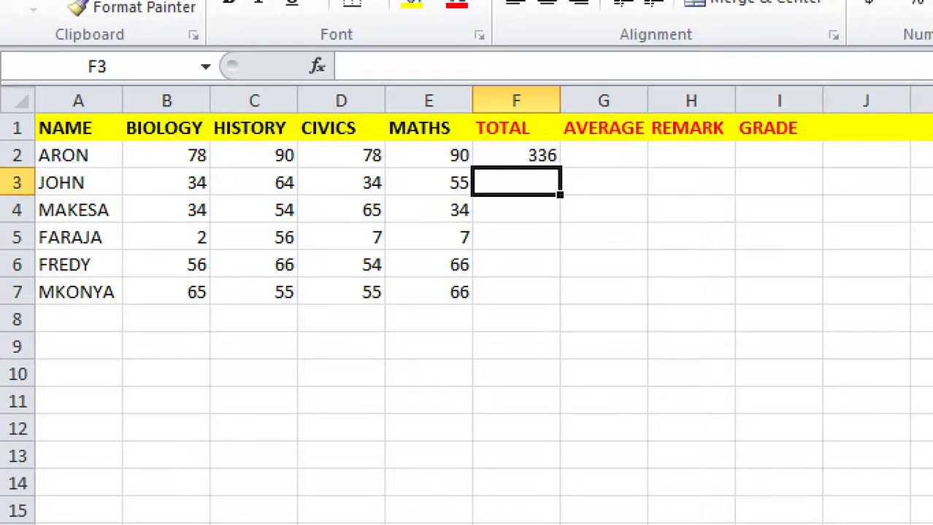
left_click(516, 154)
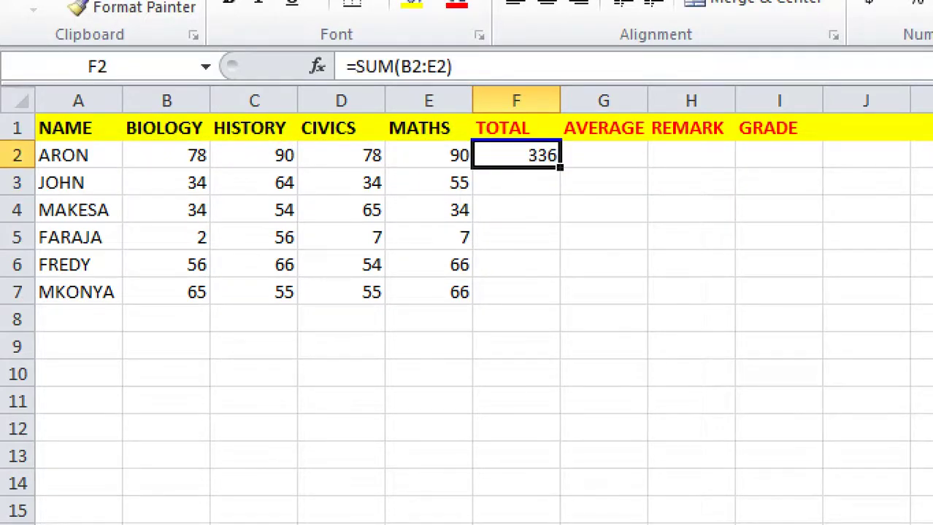
left_click_drag(560, 167, 560, 299)
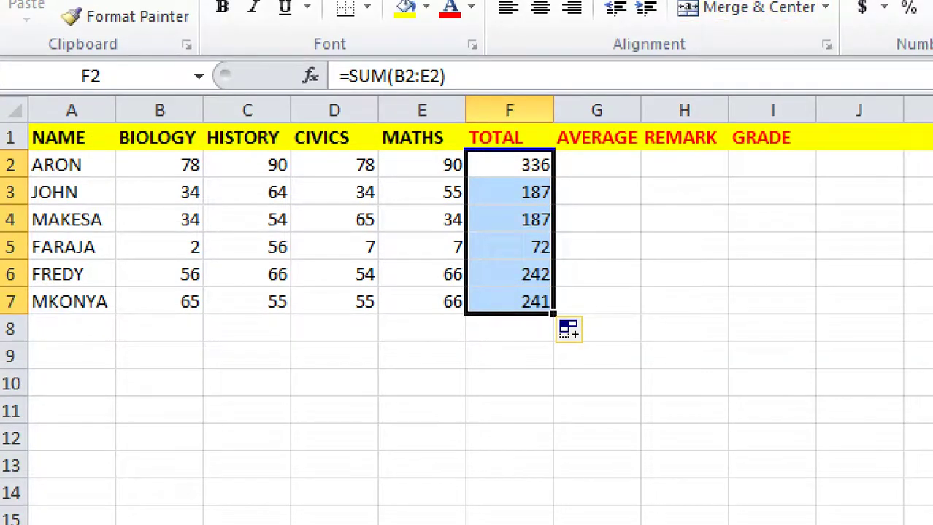
- Enter =AVERAGE(B2:E2) in G2 to average the four subjects and fill the formula down to G7
left_click(604, 155)
type("=")
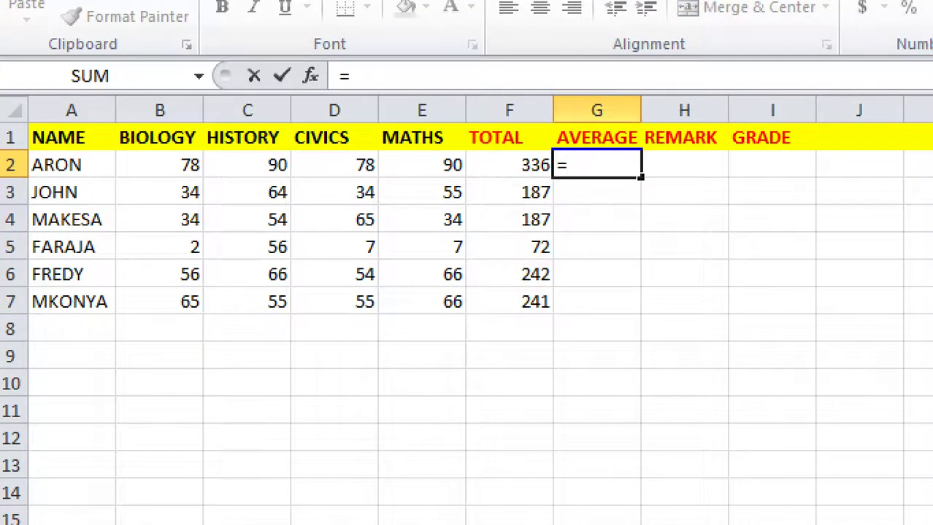
type("AVE")
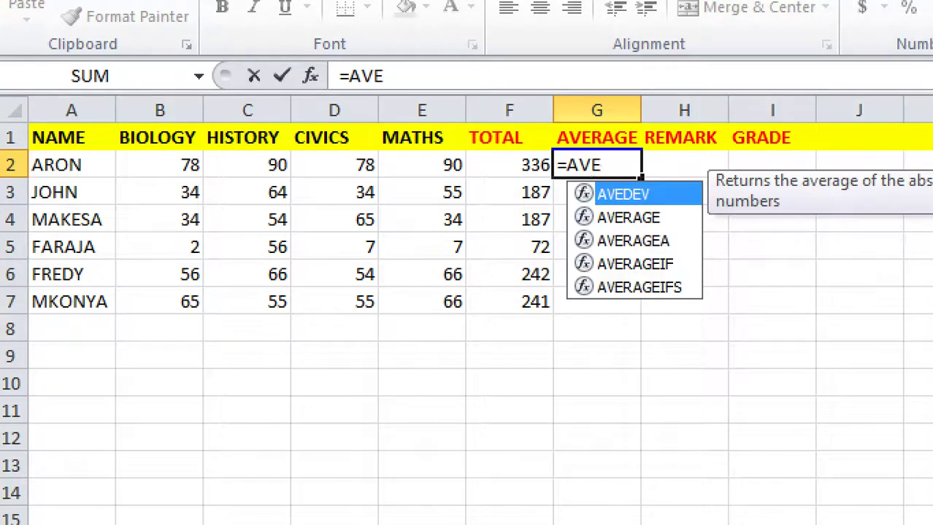
key("Down")
key("Tab")
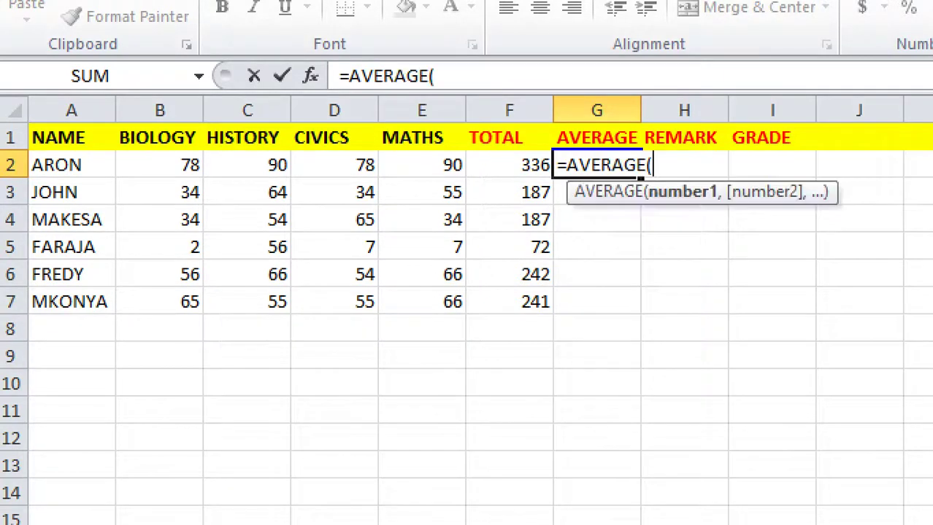
left_click_drag(161, 166, 460, 177)
key("Return")
key("Return")
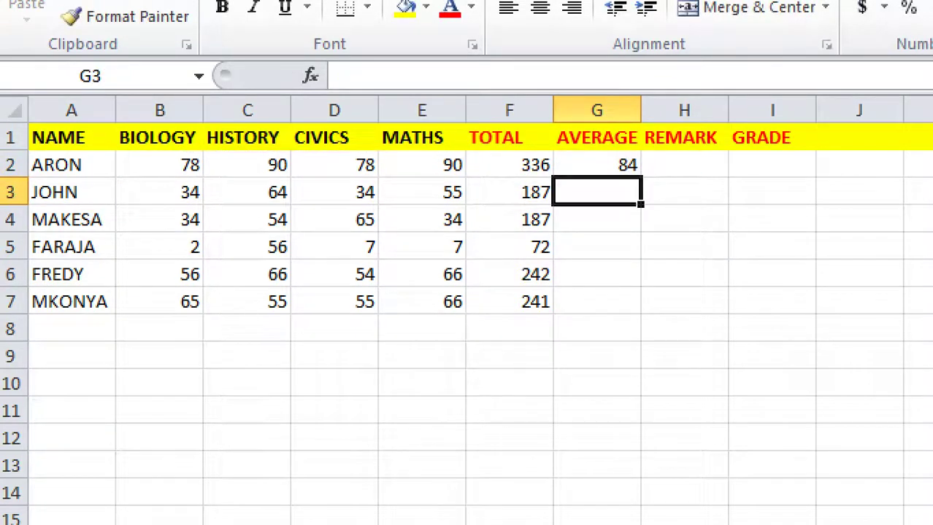
left_click(596, 164)
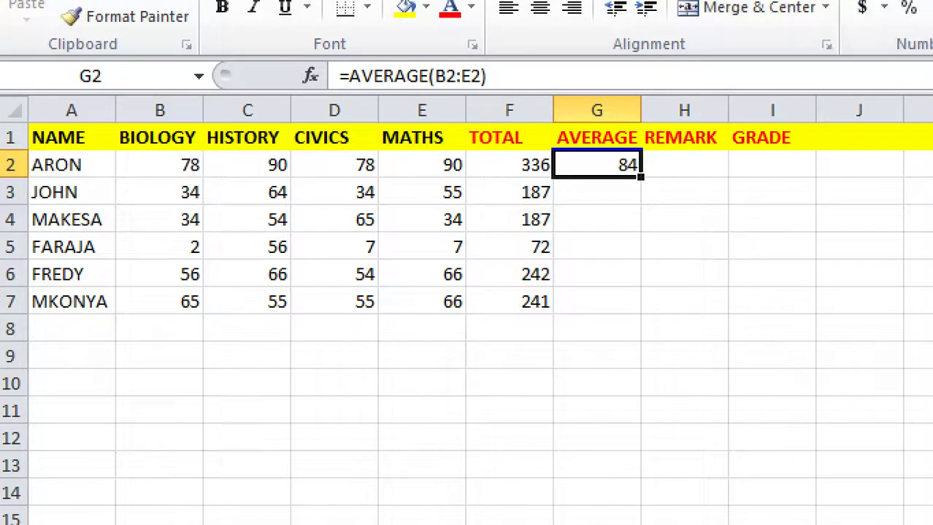
left_click_drag(640, 178, 640, 311)
- Start an IF formula in H2 that tests G2>=41 and returns "PASS" when true
left_click(684, 164)
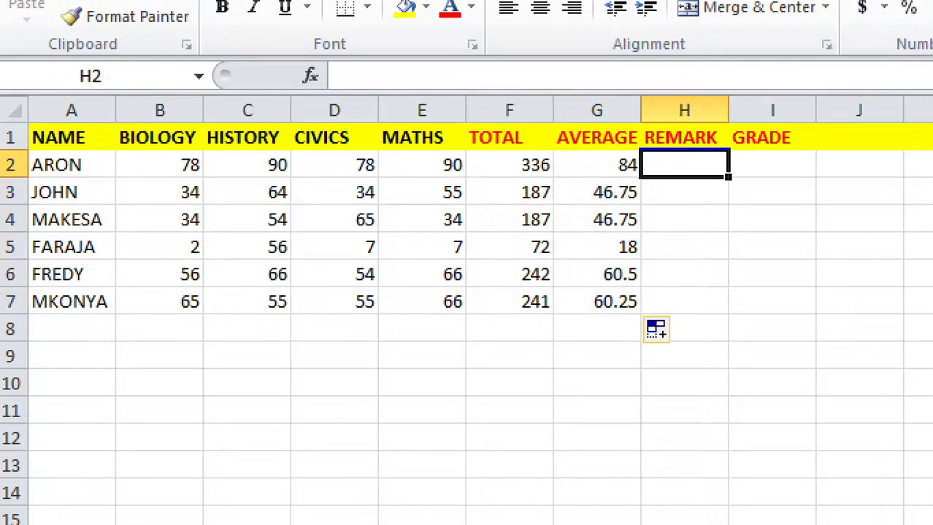
type("=")
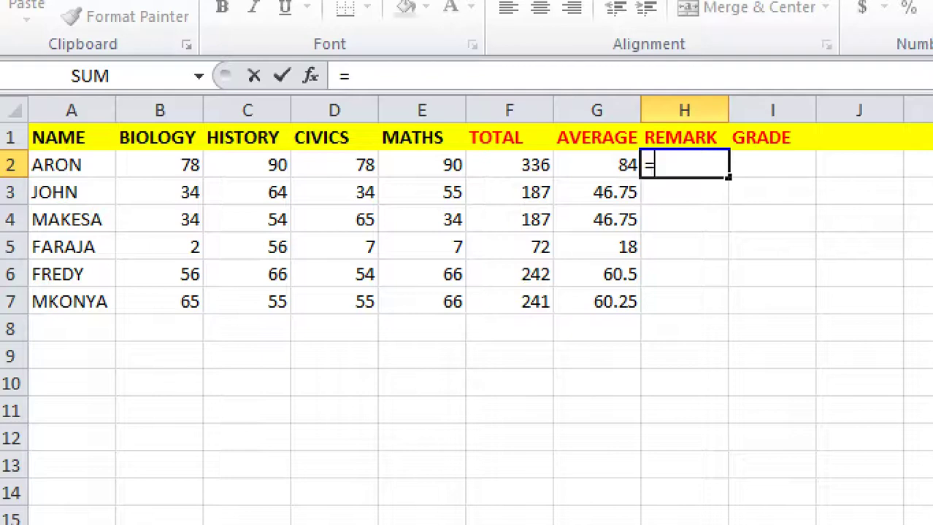
type("IF(")
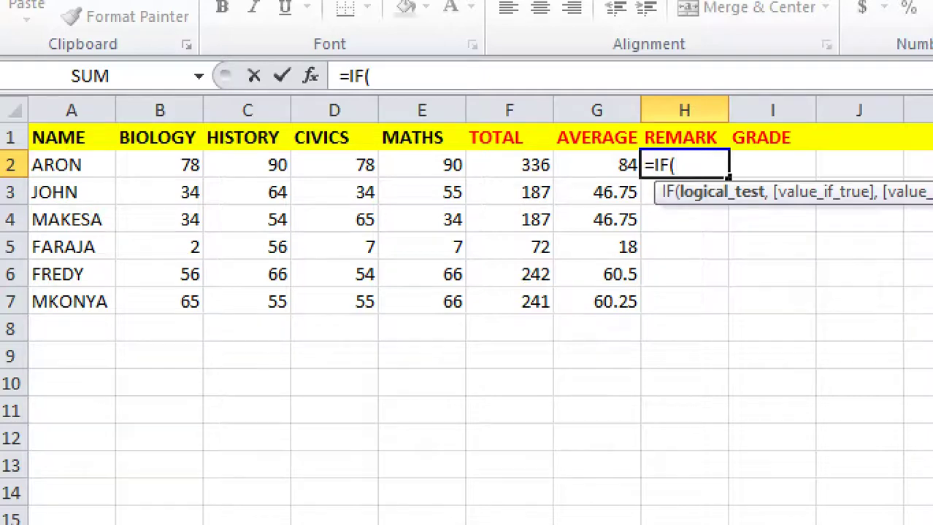
type("G2")
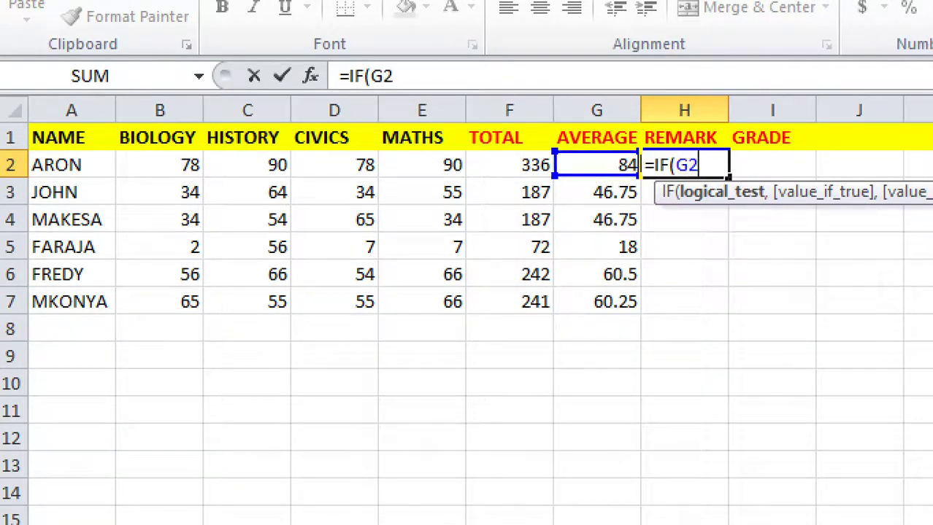
type(">=")
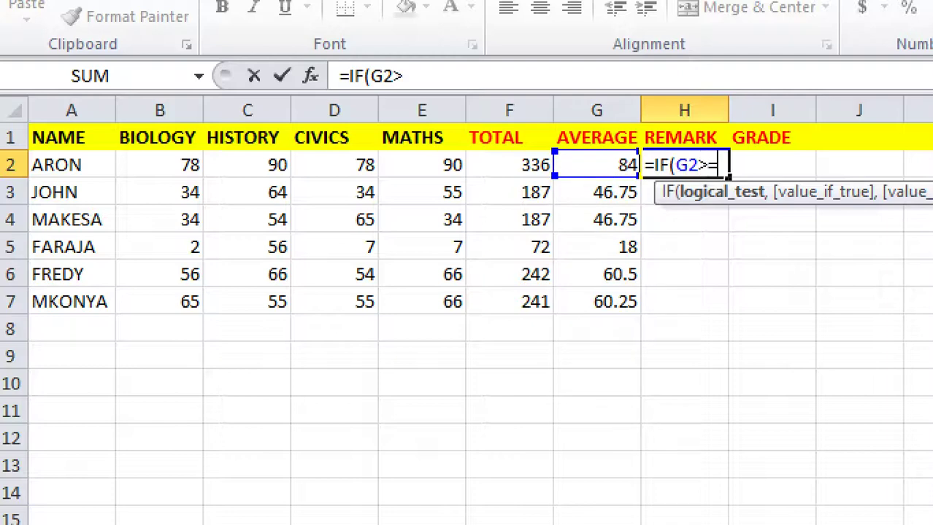
type("41,")
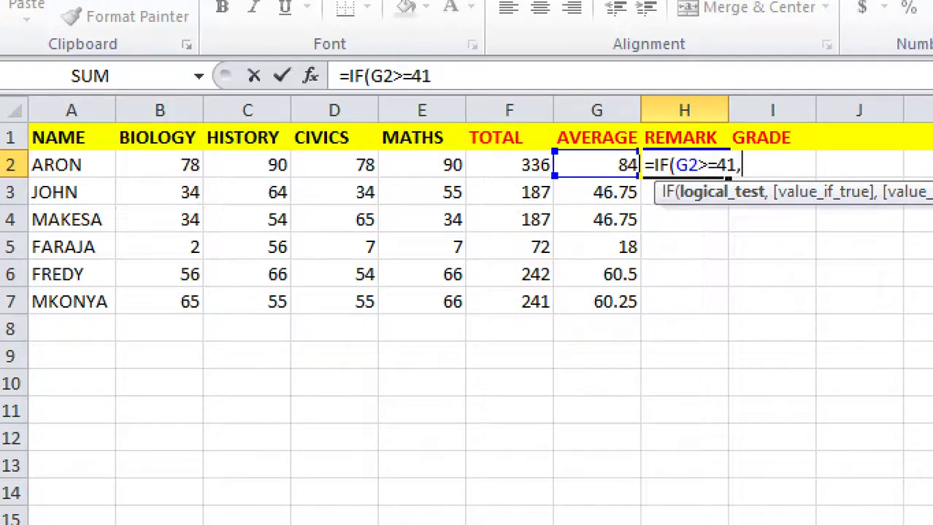
type("\"P")
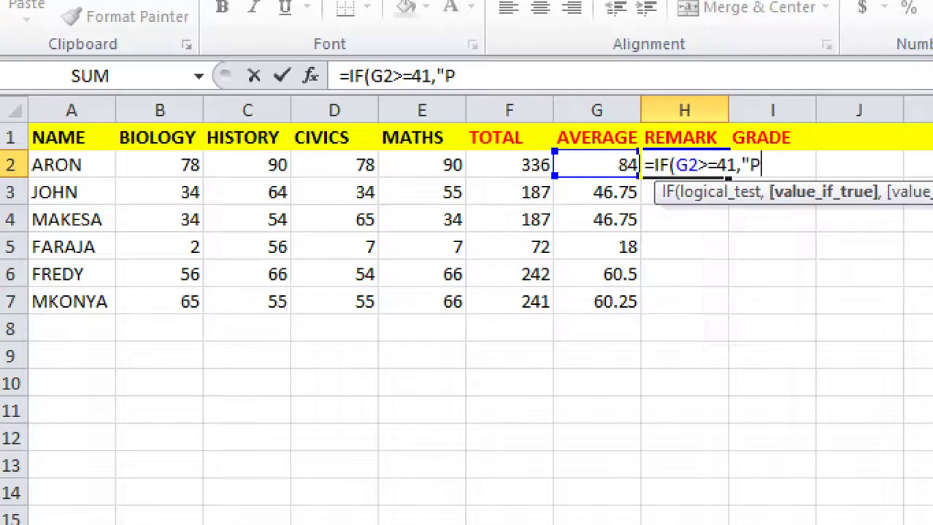
type("ASS\",")
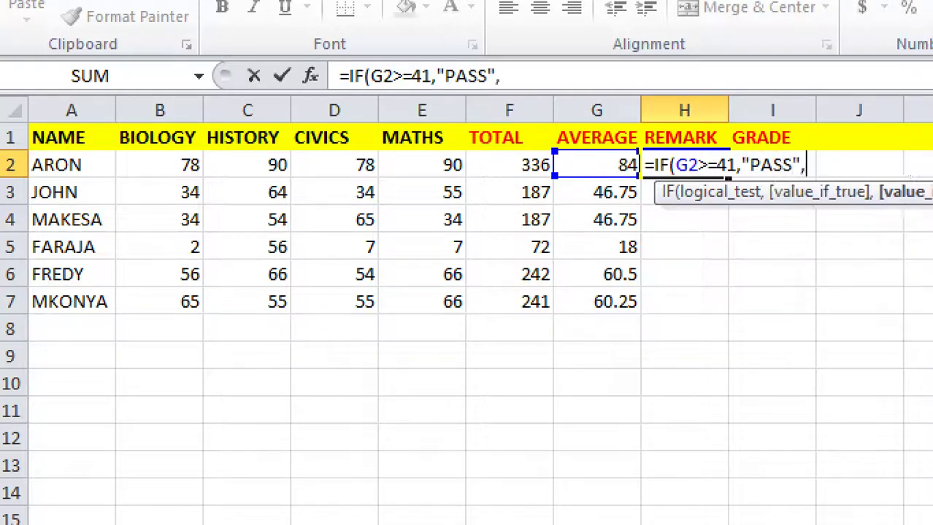
key("shift+Up")
type("\"")
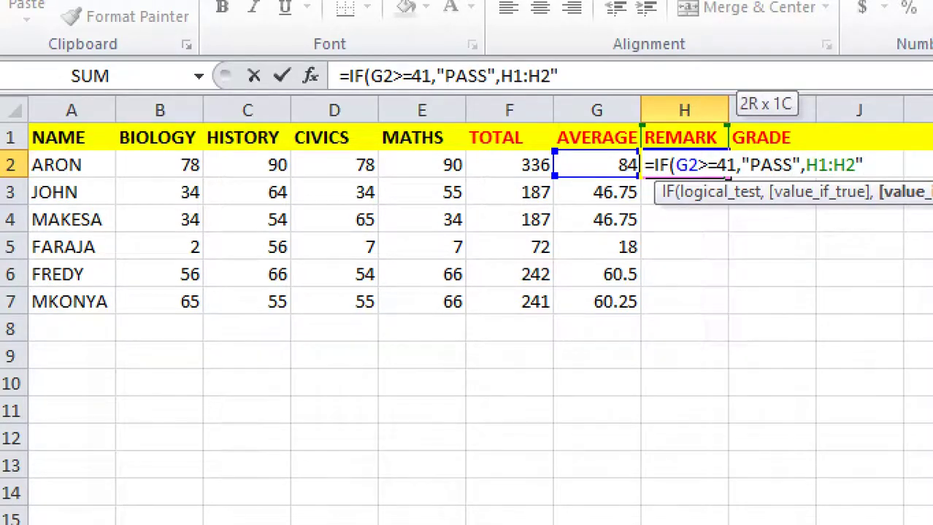
key("BackSpace")
key("BackSpace")
key("BackSpace")
key("BackSpace")
key("BackSpace")
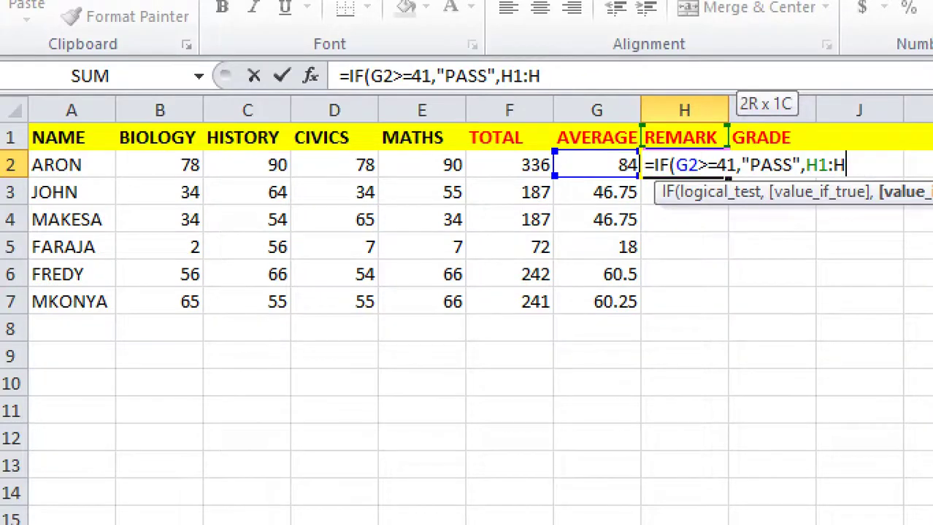
key("BackSpace")
- Complete the IF formula in H2 with "FAIL" as the value when the test is false
type("\"")
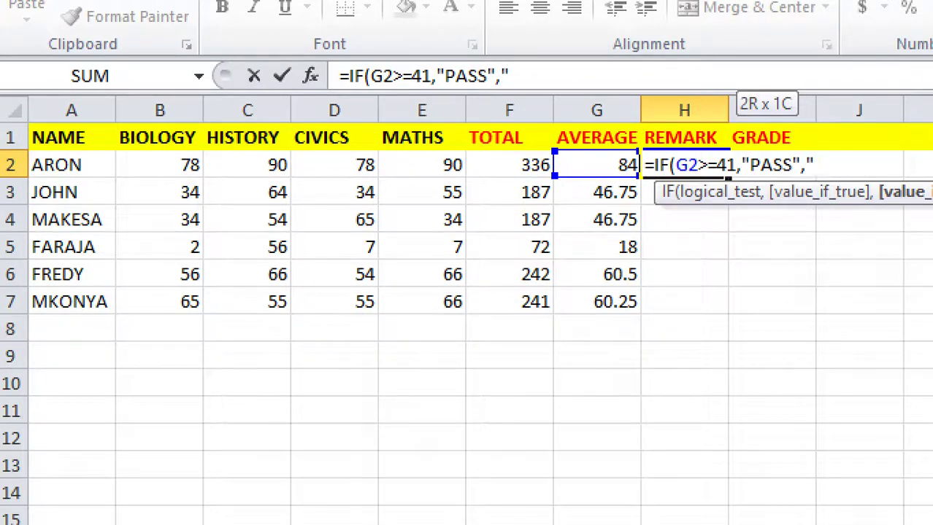
type("FAIL\"")
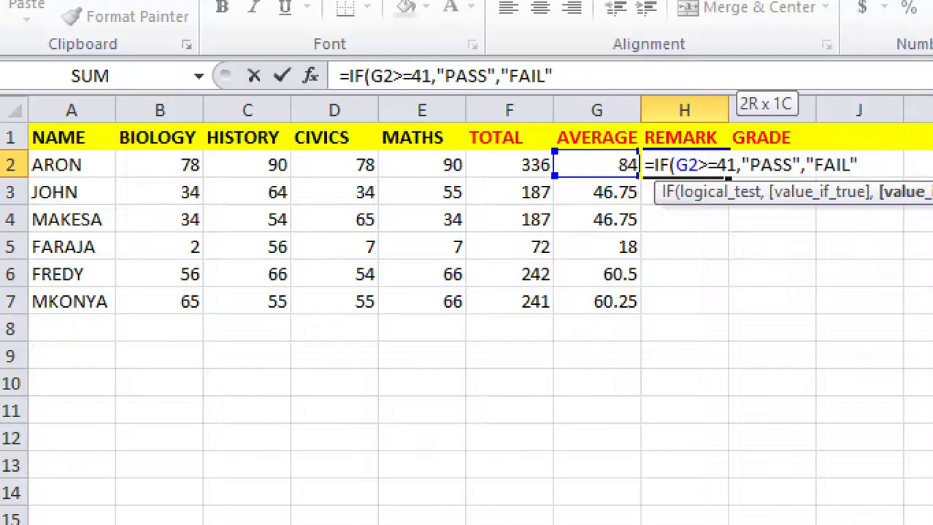
type(")")
key("Return")
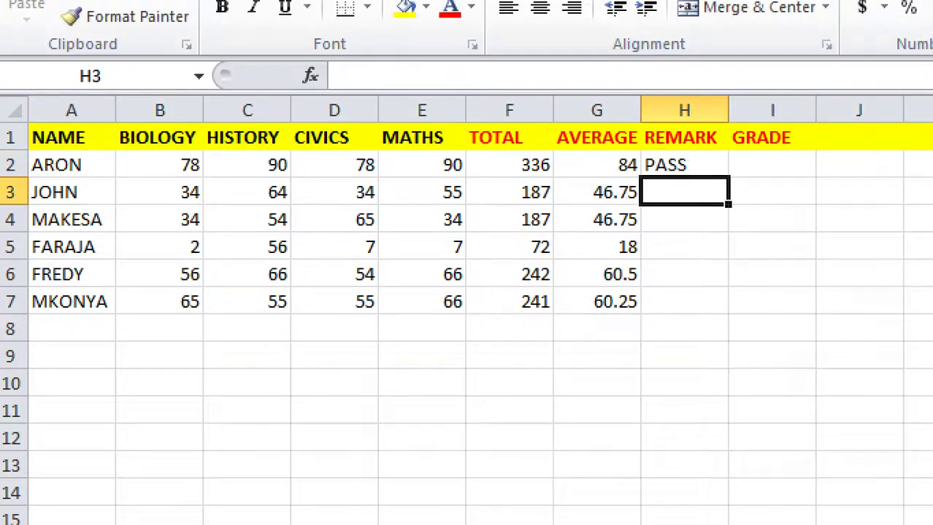
- Fill the PASS/FAIL remark formula from H2 down to H7
left_click(684, 137)
left_click(684, 164)
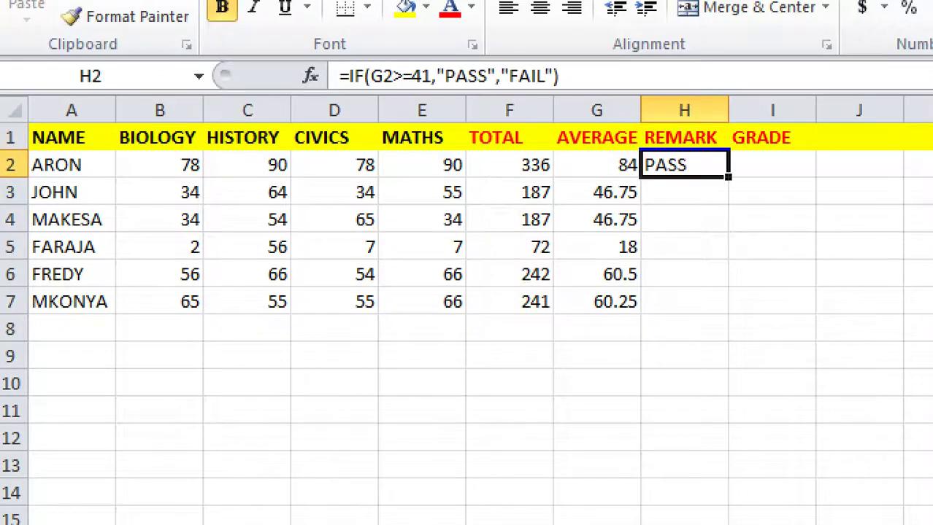
left_click_drag(728, 177, 722, 310)
left_click(771, 302)
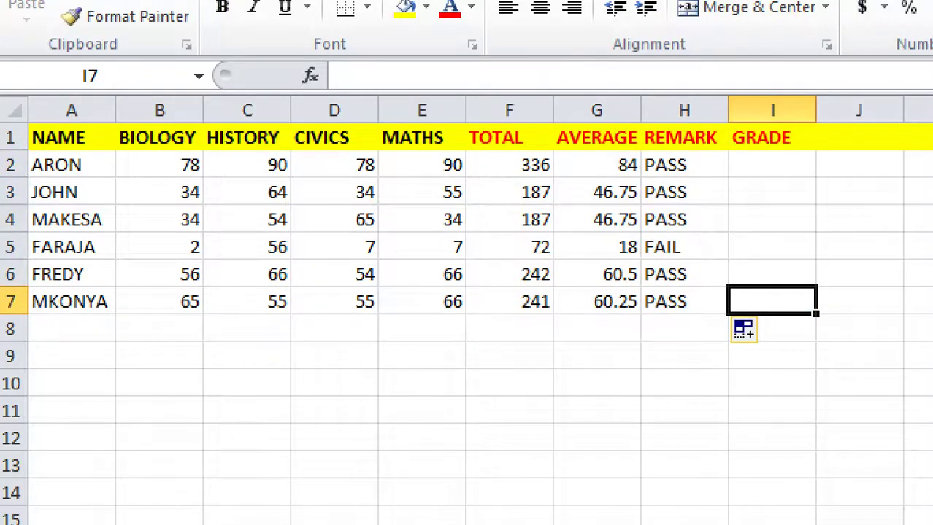
- Start an IF formula in I2 that tests G2>=81 and returns "A" when true
left_click(771, 164)
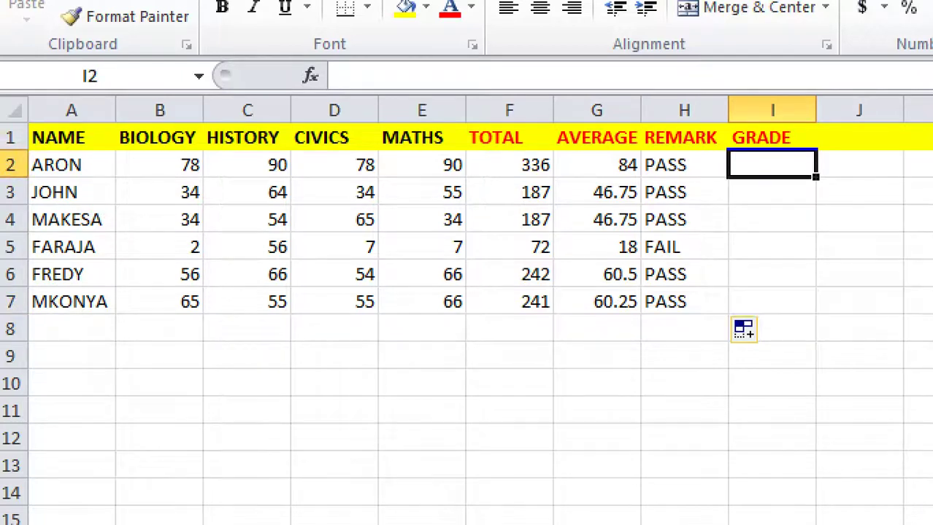
type("=")
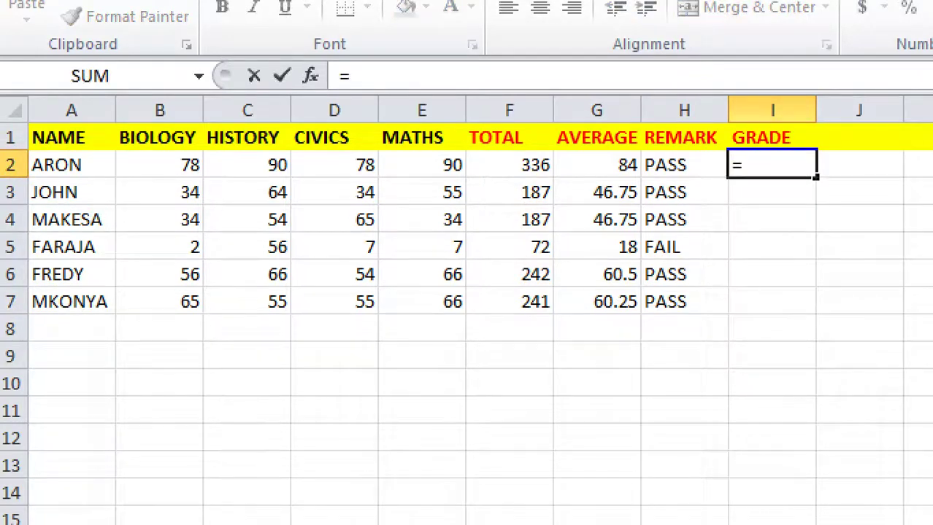
type("IF")
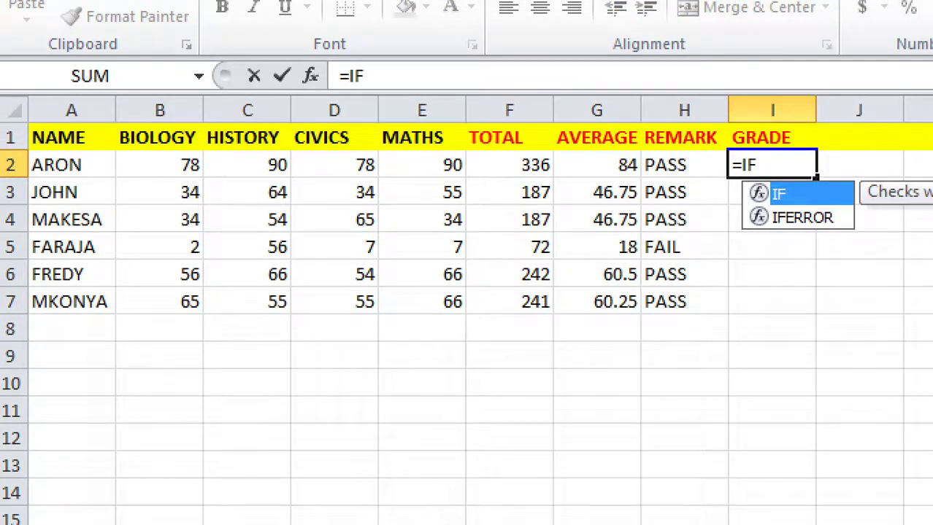
right_click(818, 180)
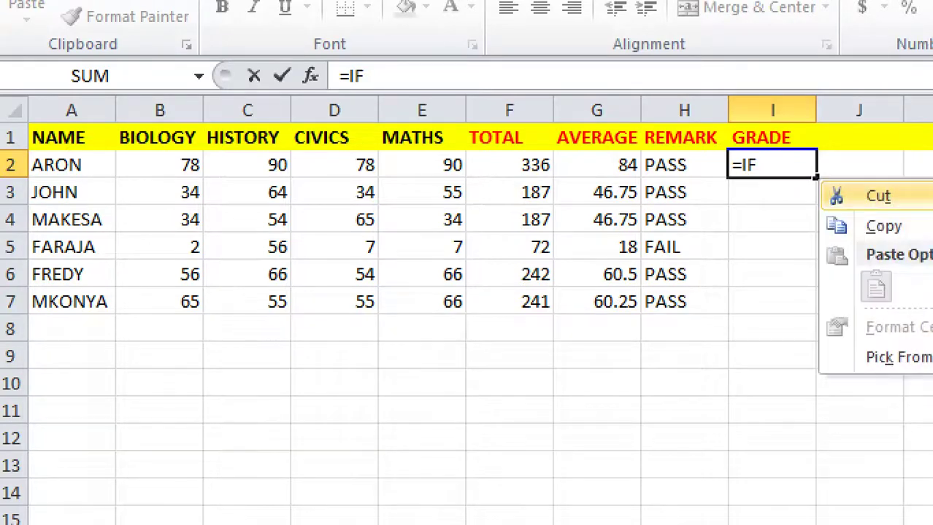
key("Escape")
type("(")
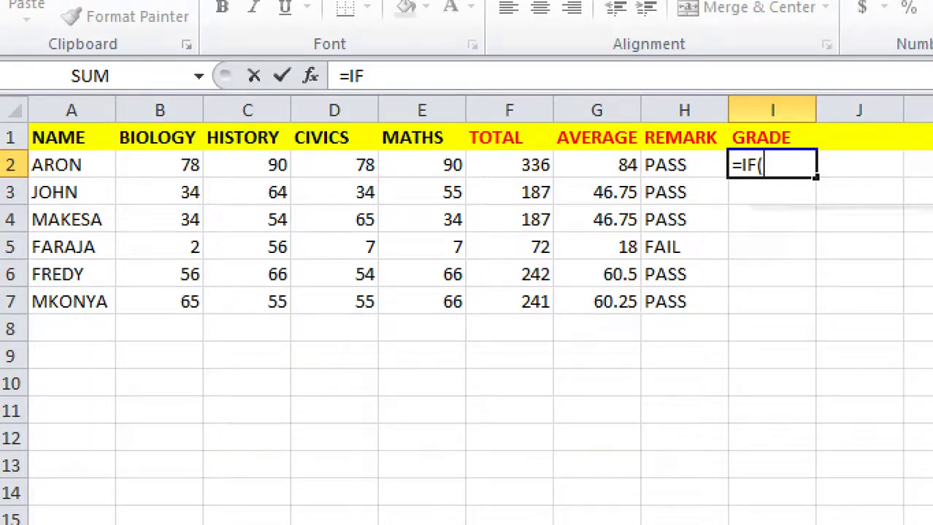
type("G2>=")
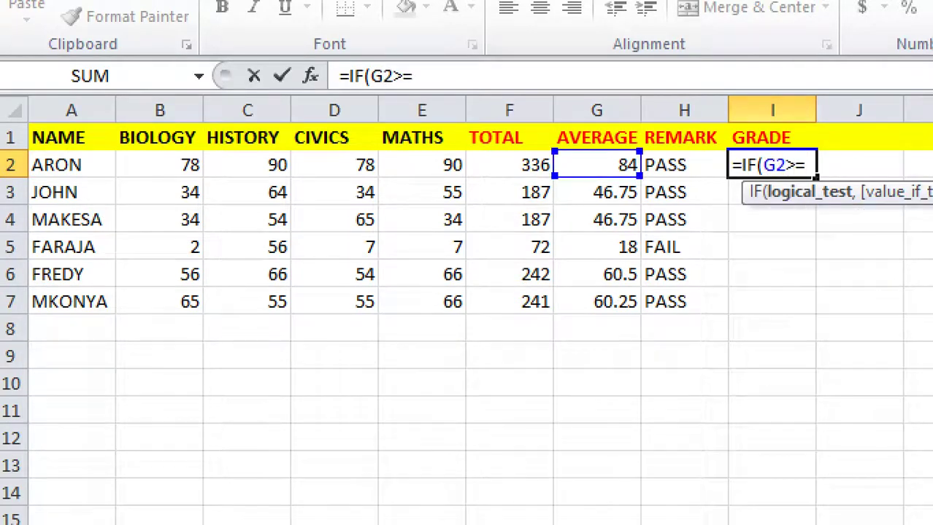
type("81,\"")
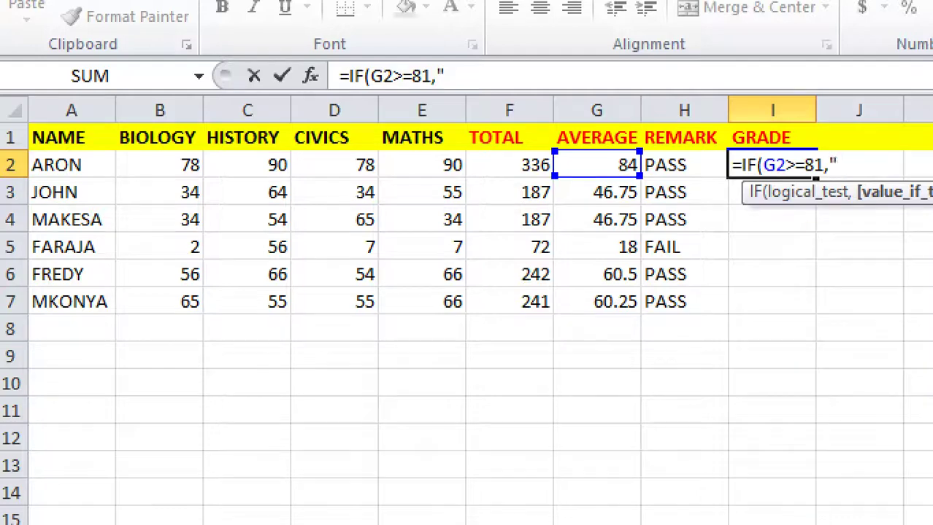
type("A\",")
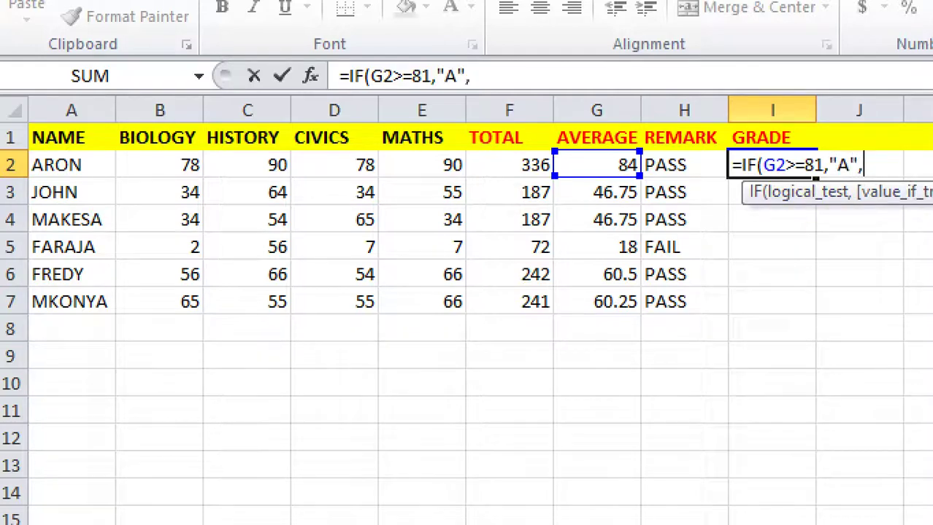
- Nest a second IF in the I2 grade formula that tests G2>=61 and returns "B"
type("IF")
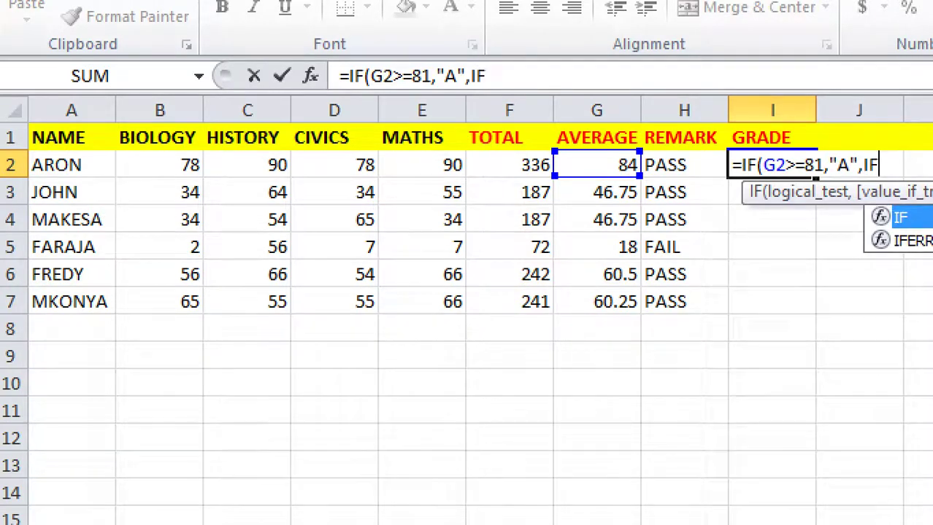
type("(G")
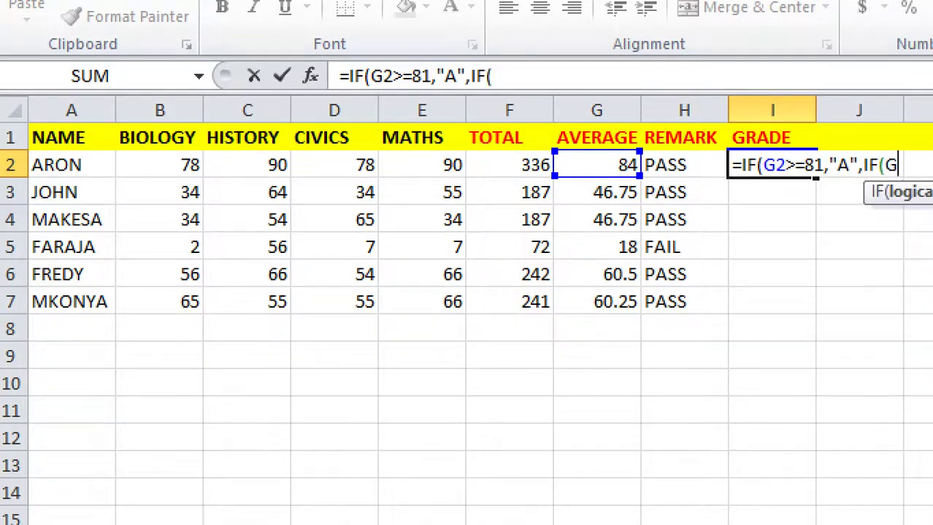
type("2>=61")
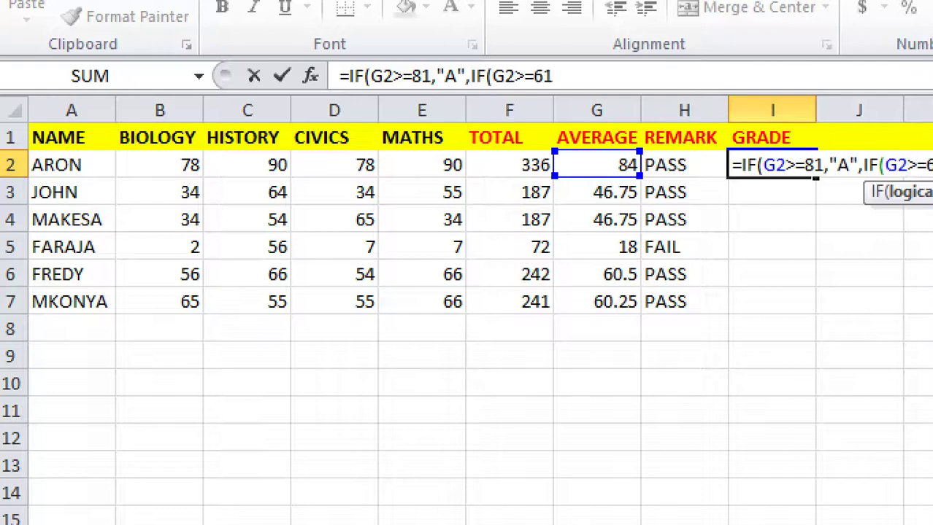
type(",")
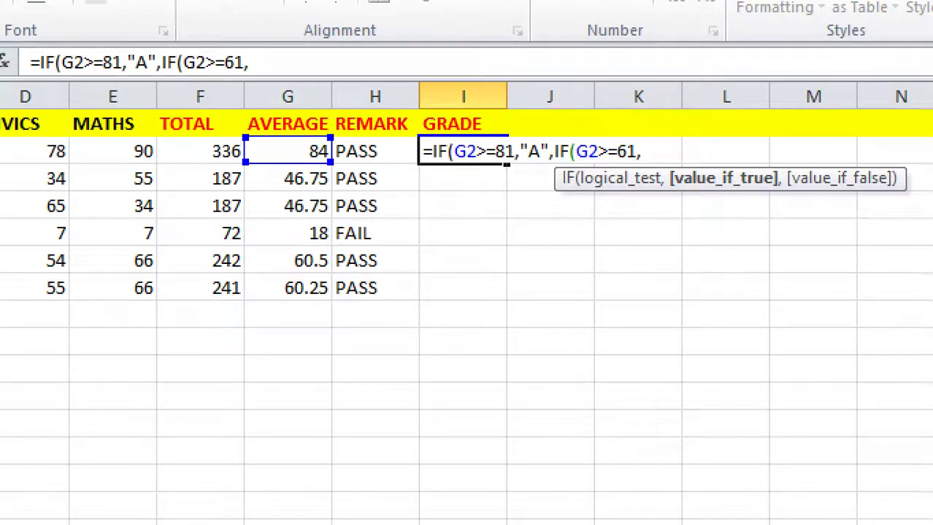
type("\"B\",")
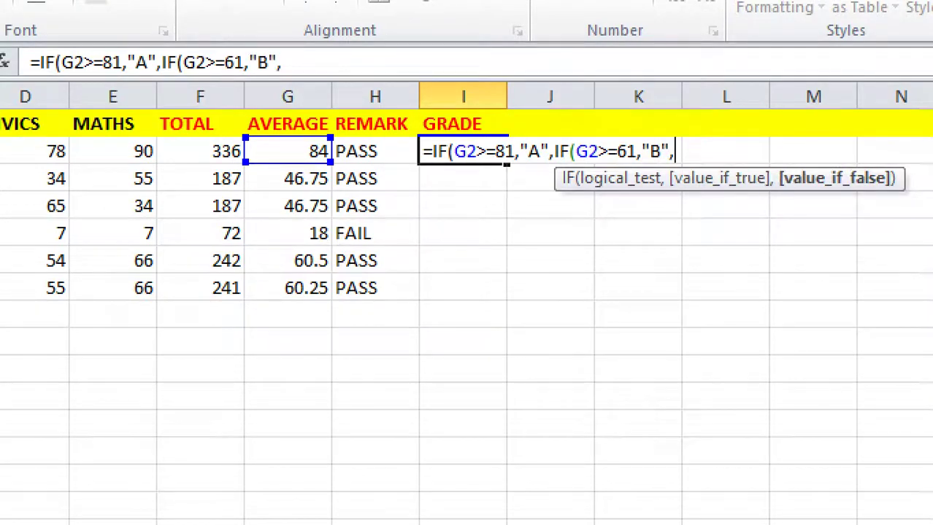
- Nest a third IF in the I2 grade formula that tests G2>=41 and returns "C"
type("IF")
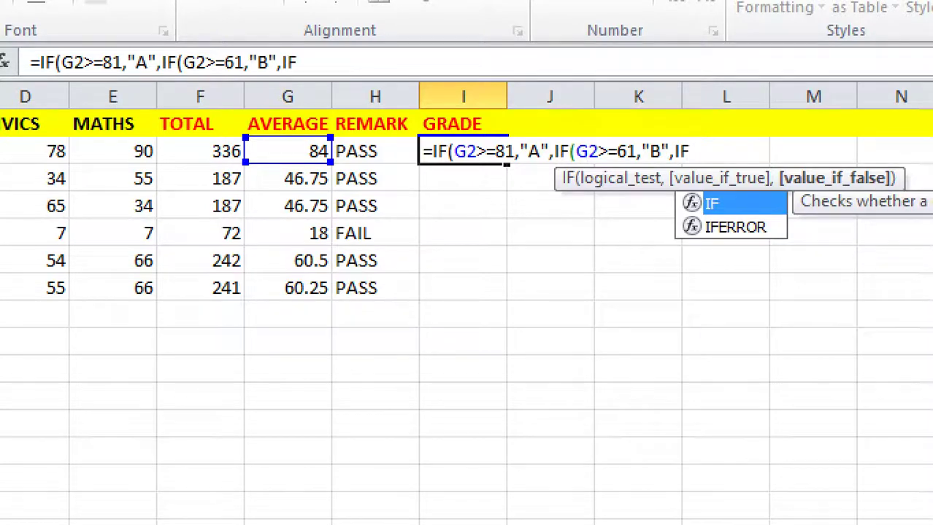
type("(G")
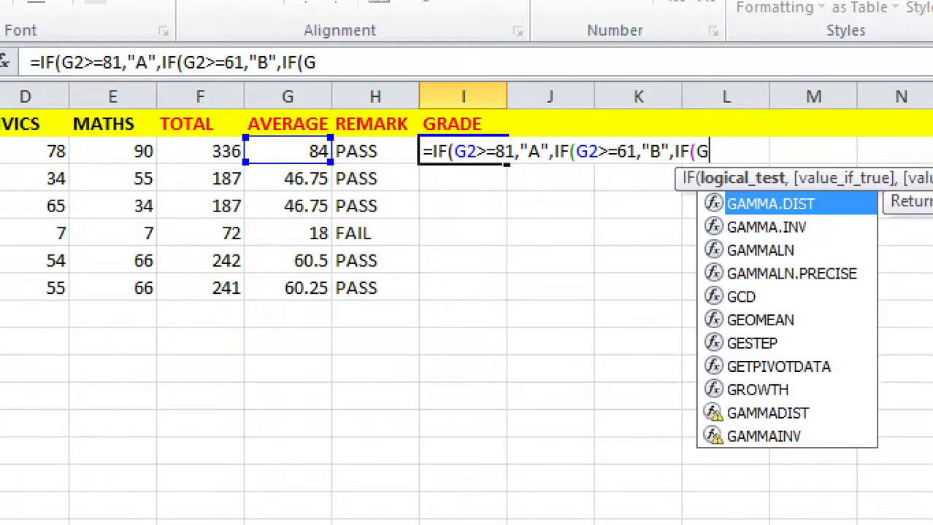
type("2>=")
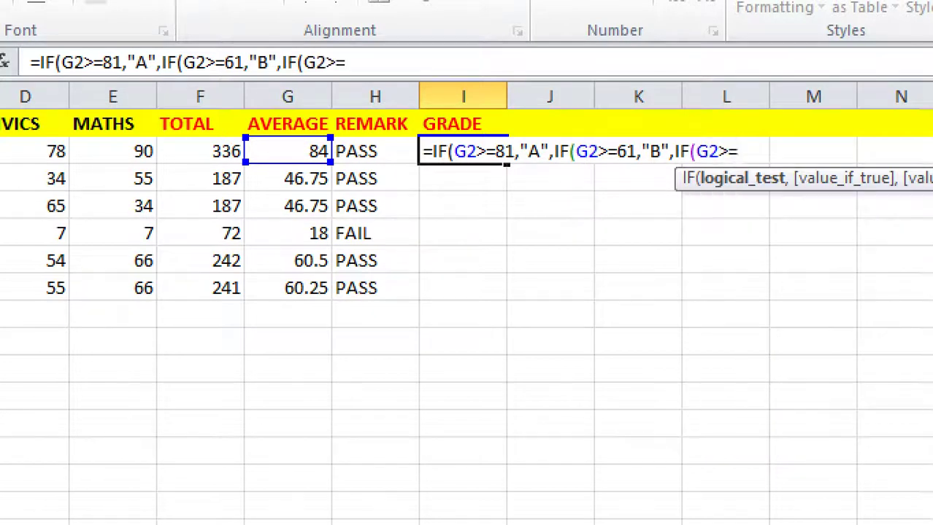
type("41,")
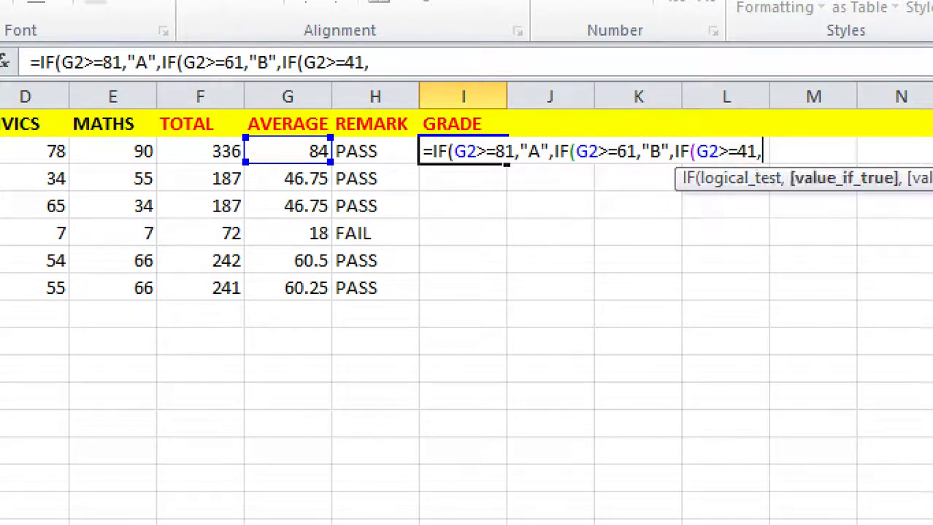
type("\"C\"")
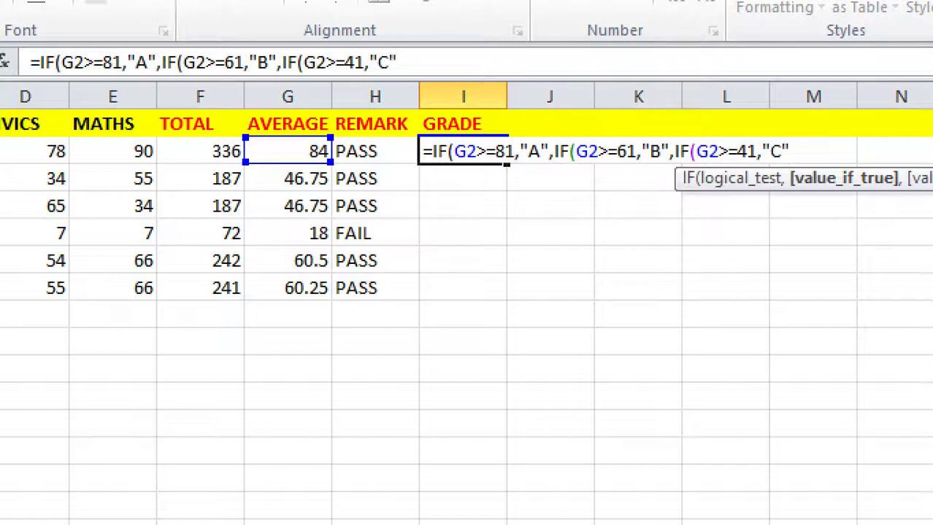
- Nest a fourth IF in the I2 grade formula that tests G2>=21 and returns "D"
type(",IF")
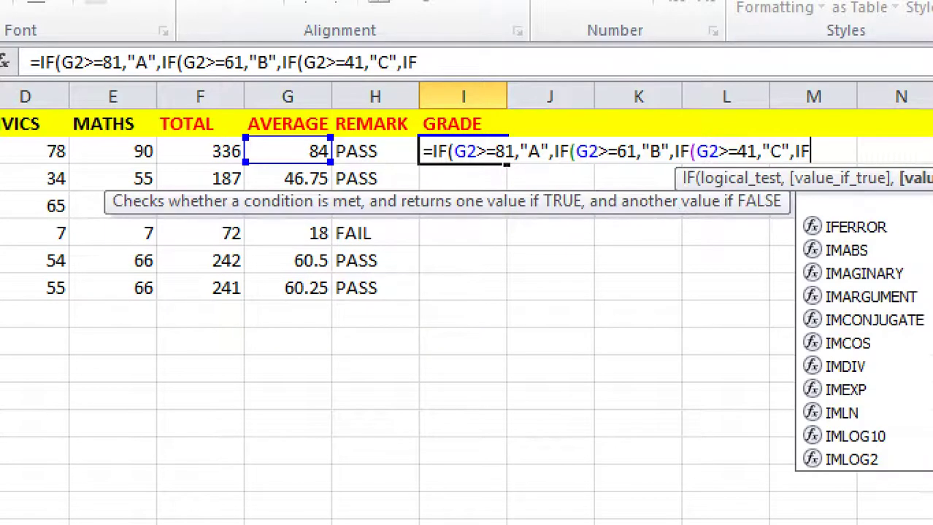
type("(G")
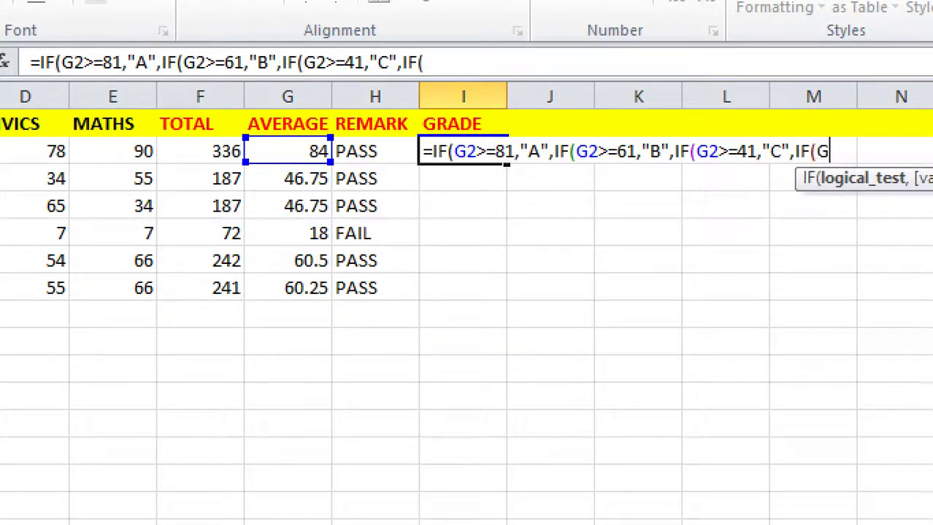
type("2")
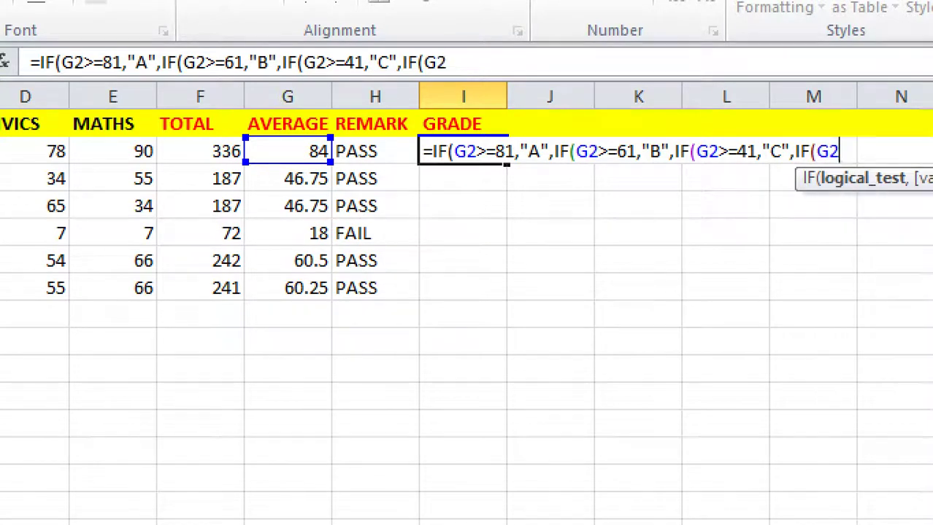
type(">=21,")
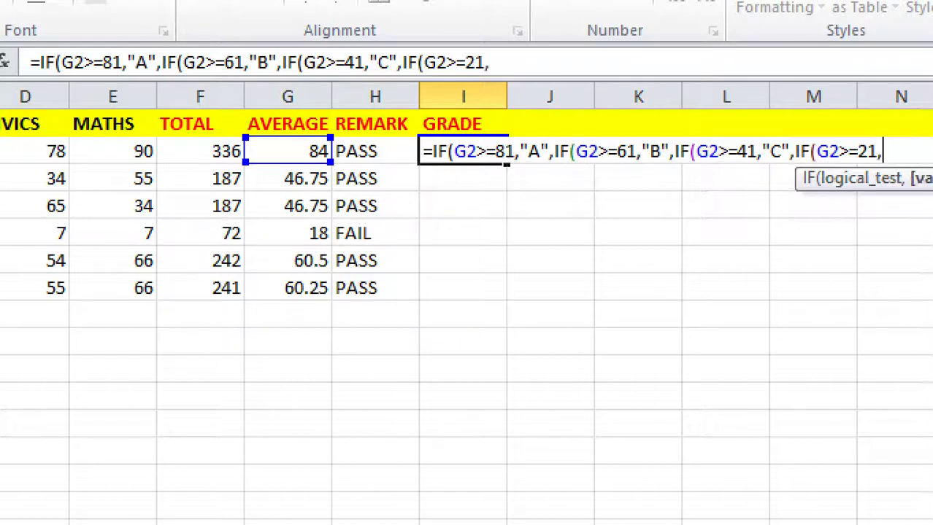
type("\"")
type("D\",")
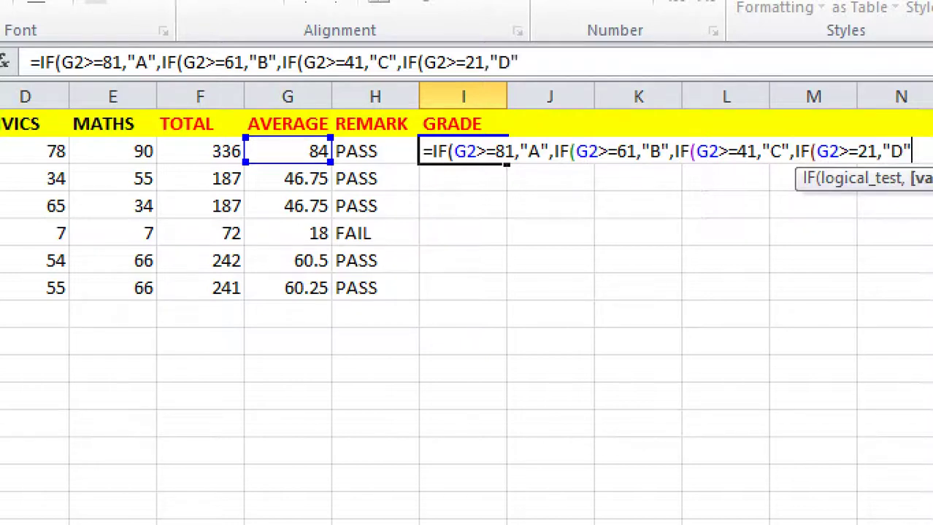
- Complete the I2 grade formula with "F" as the final false value and close all four nested IFs
type("\"F")
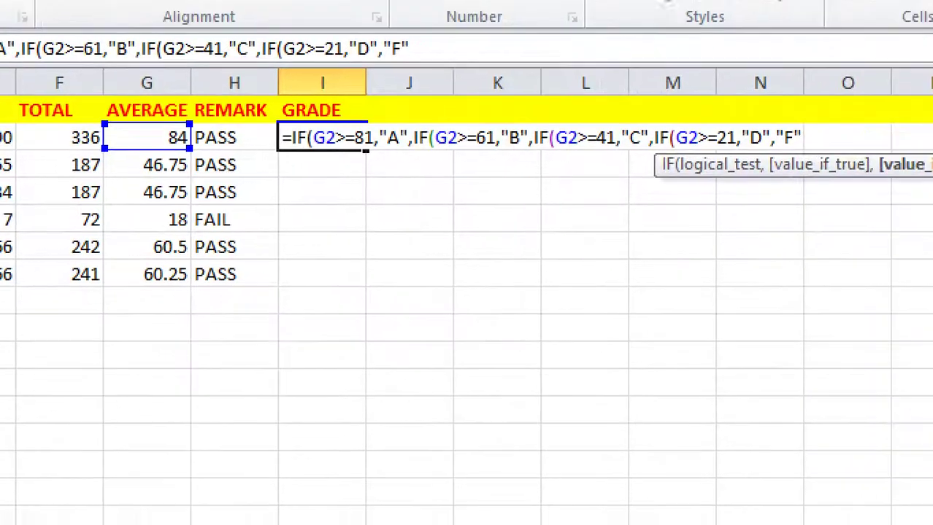
type(")")
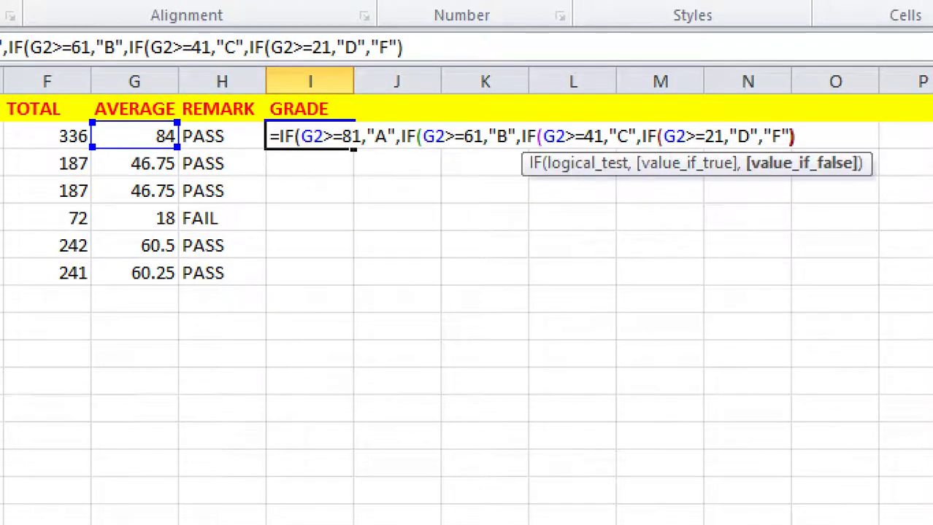
type(")))")
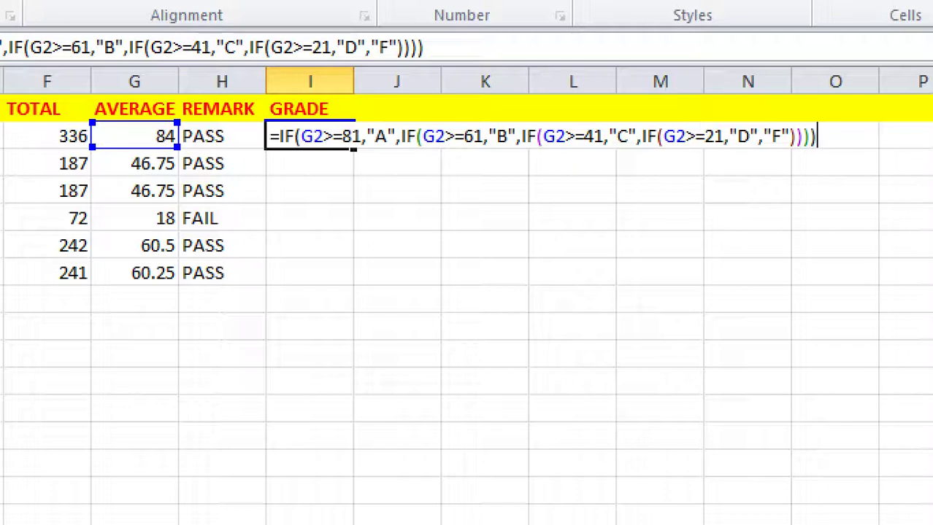
key("Return")
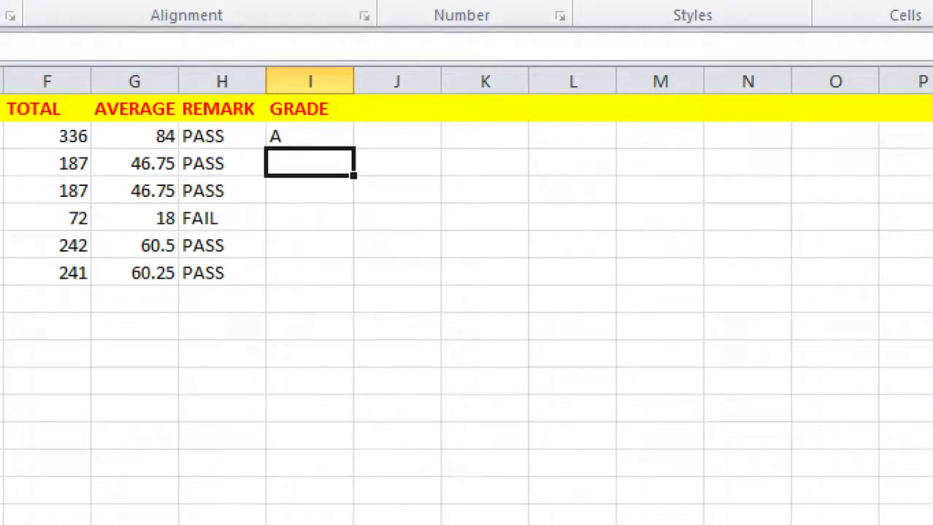
- Fill the grade formula from I2 down to I7
left_click(310, 136)
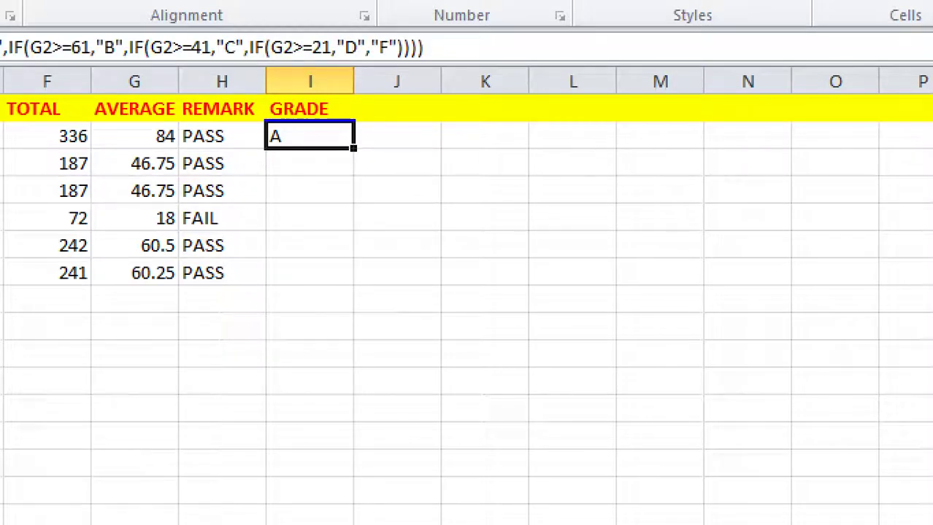
left_click_drag(354, 148, 353, 283)
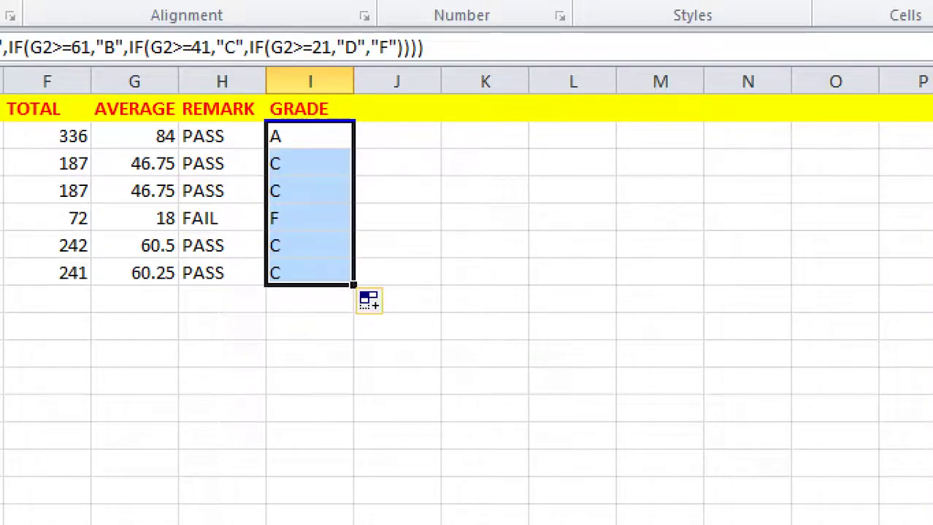
left_click(396, 273)
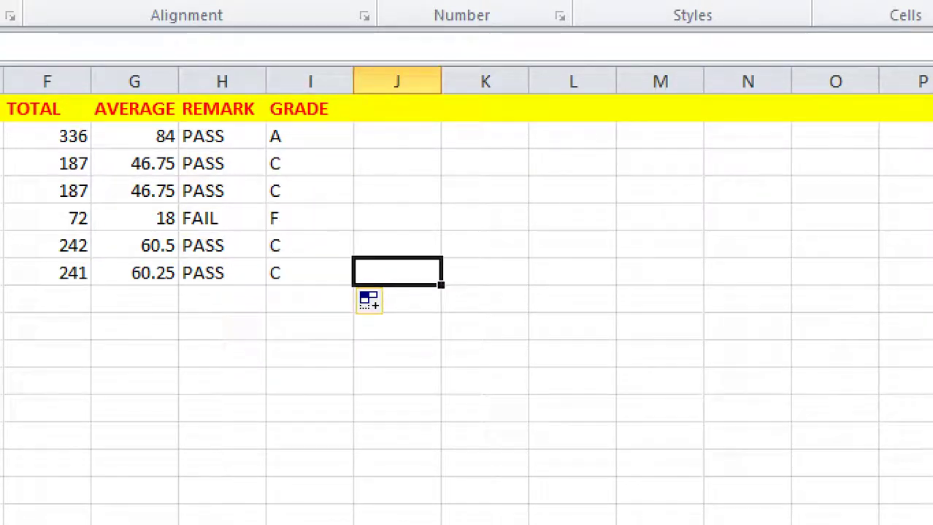